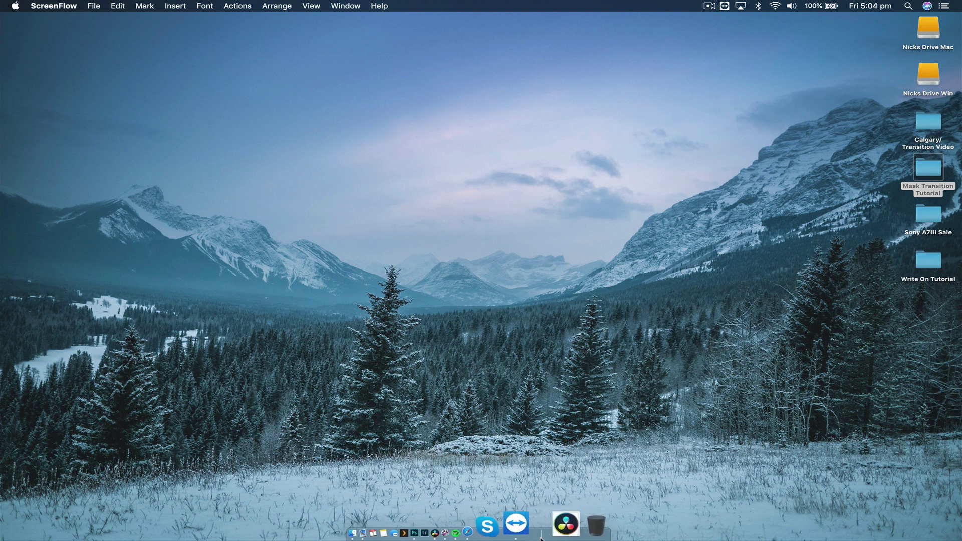
Step: Bring up Safari showing the Winter Dreams - Sony A7III 120fps Video Test video, paused at 0:36
click(508, 524)
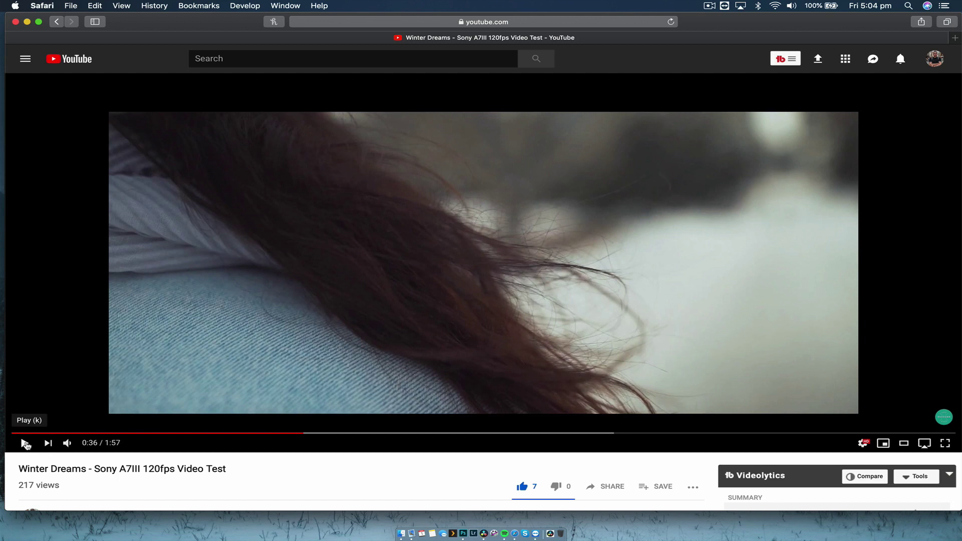
Step: Play the Winter Dreams video muted, pause it at the tree-trunk wipe, and minimize Safari
click(67, 443)
click(24, 444)
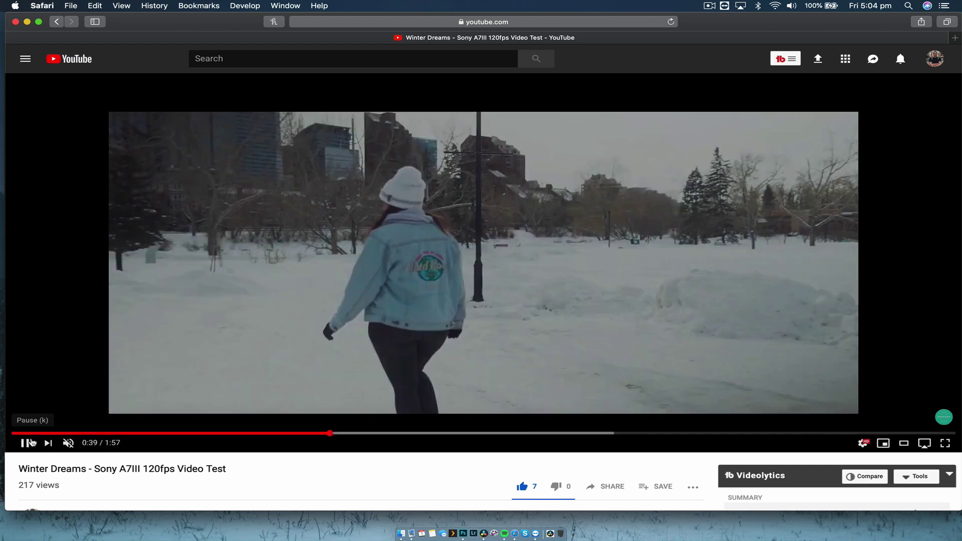
click(24, 442)
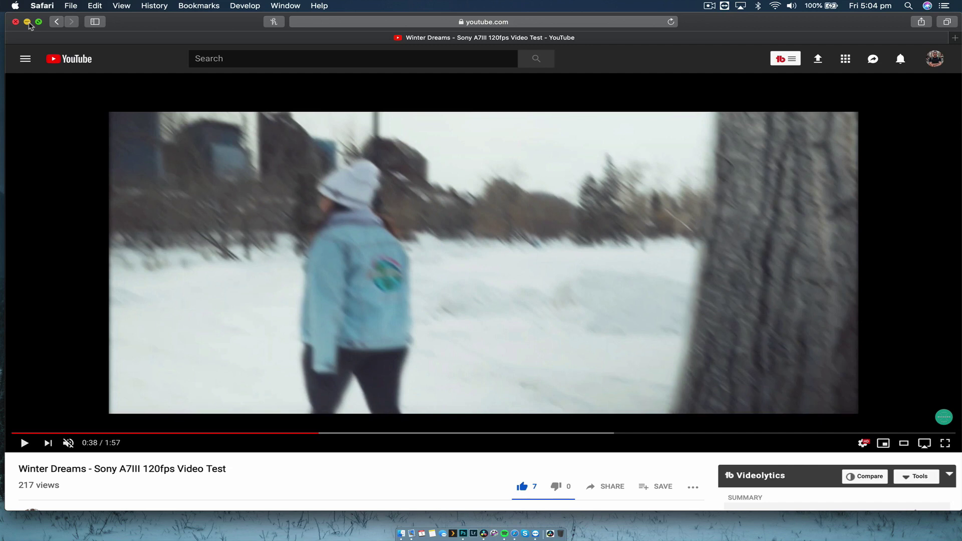
click(28, 22)
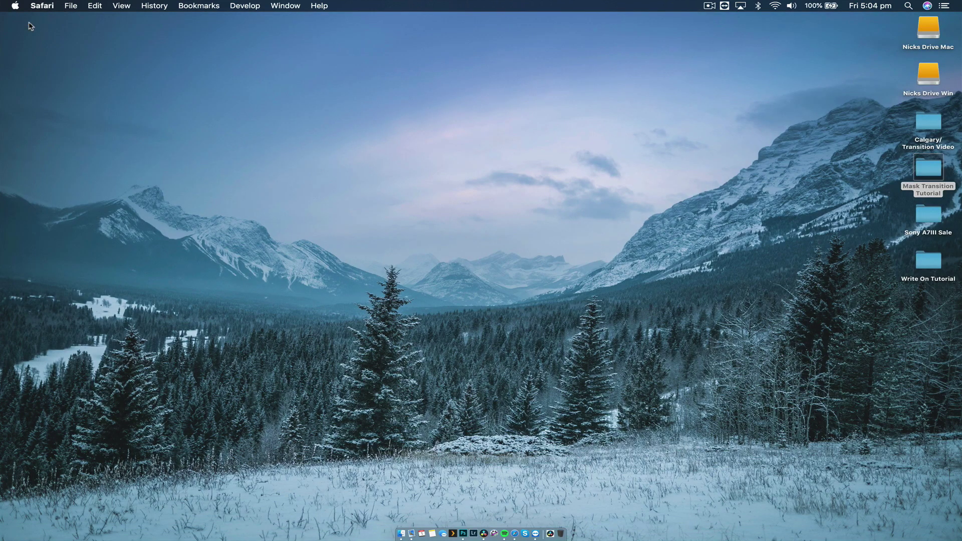
Step: Launch Resolve's Mask Transition project and place tree clip C0040.MP4 on V2 of Timeline 1
click(494, 529)
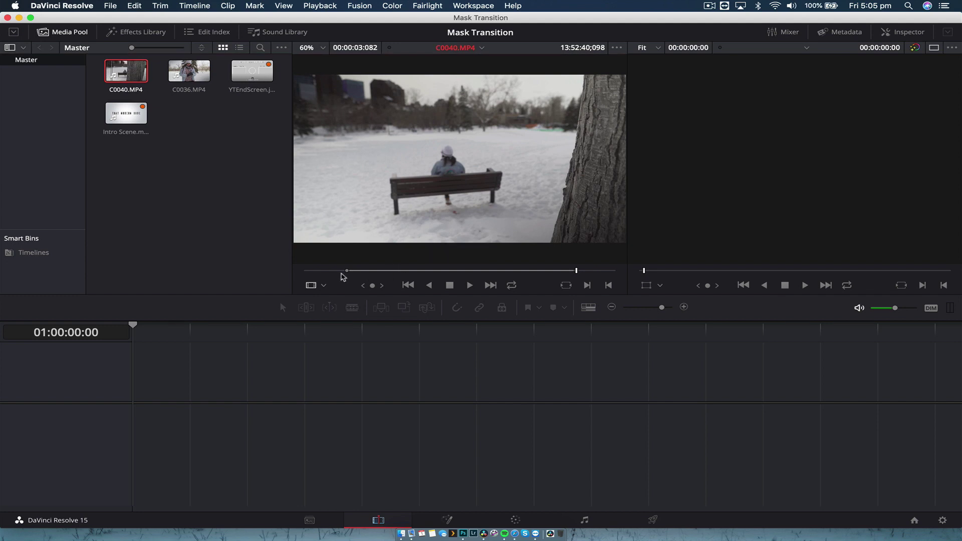
drag(329, 271, 157, 378)
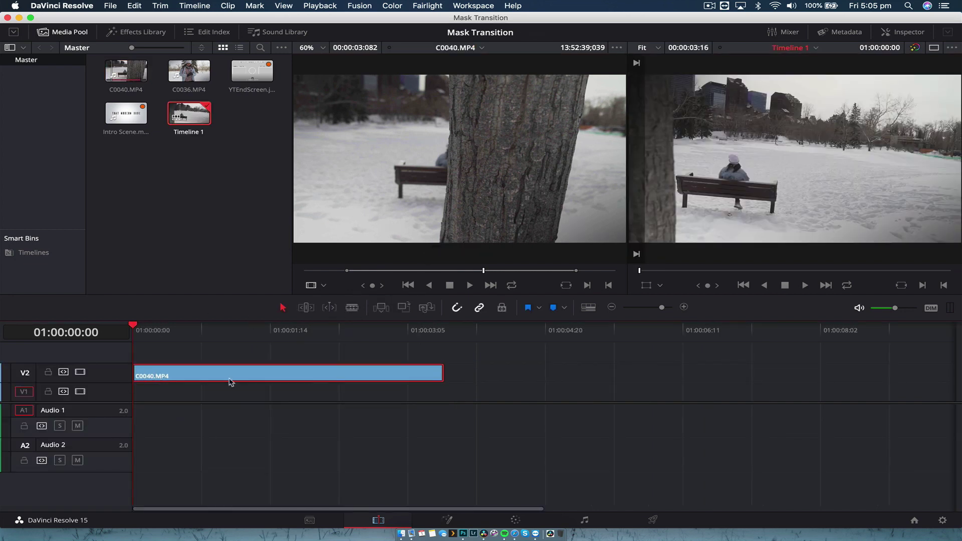
Step: Park the playhead at 01:00:02:05 and load and preview C0036.MP4 in the source viewer
click(154, 331)
mouse_move(162, 332)
mouse_down()
mouse_move(365, 333)
mouse_move(154, 332)
mouse_up()
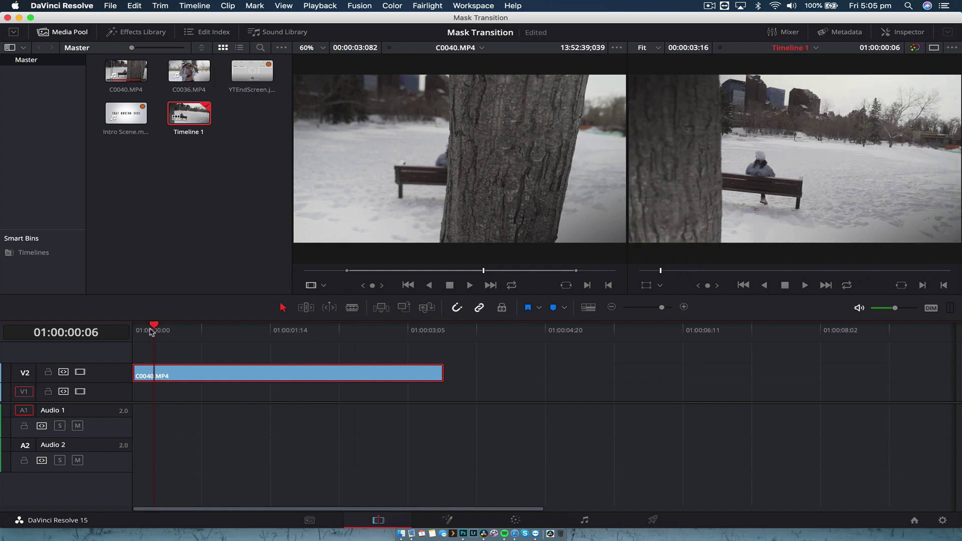
drag(152, 331, 320, 332)
click(189, 72)
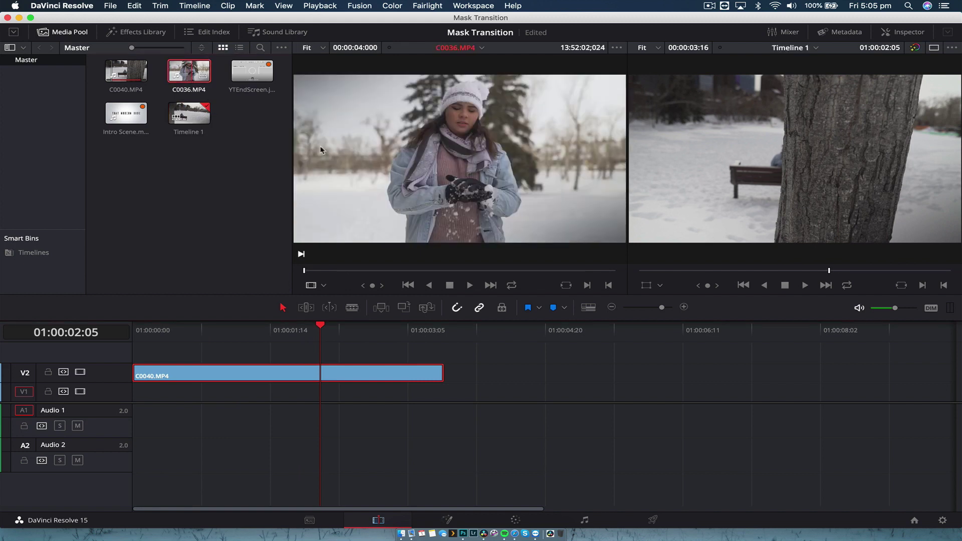
mouse_move(437, 247)
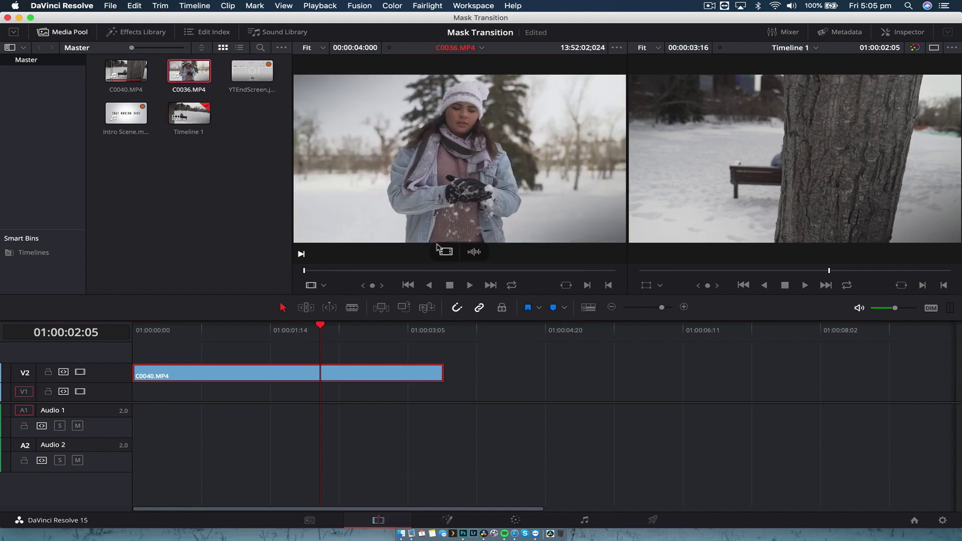
drag(318, 270, 225, 292)
Step: Drop C0036.MP4's video onto V1 and slide it left to start near the timeline start
mouse_move(445, 253)
drag(445, 253, 196, 392)
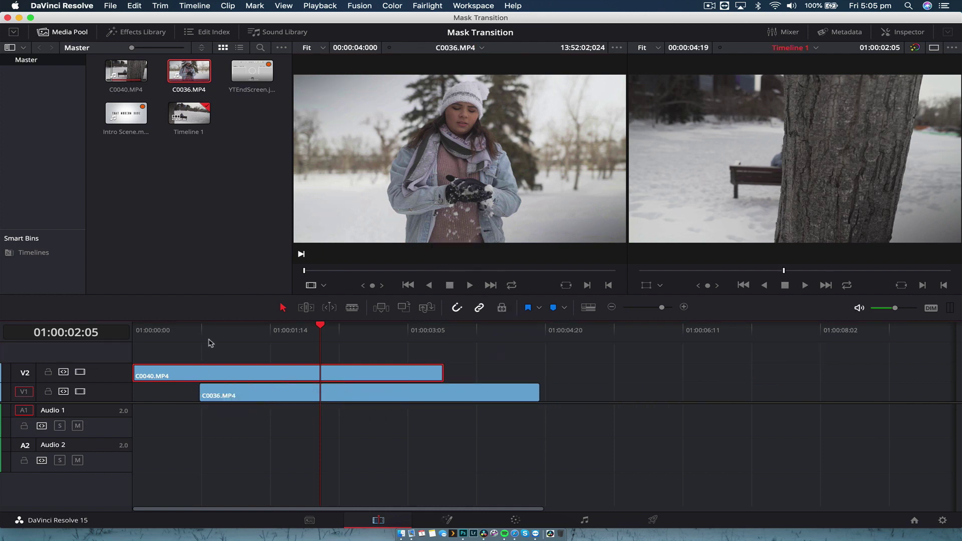
drag(211, 334, 162, 337)
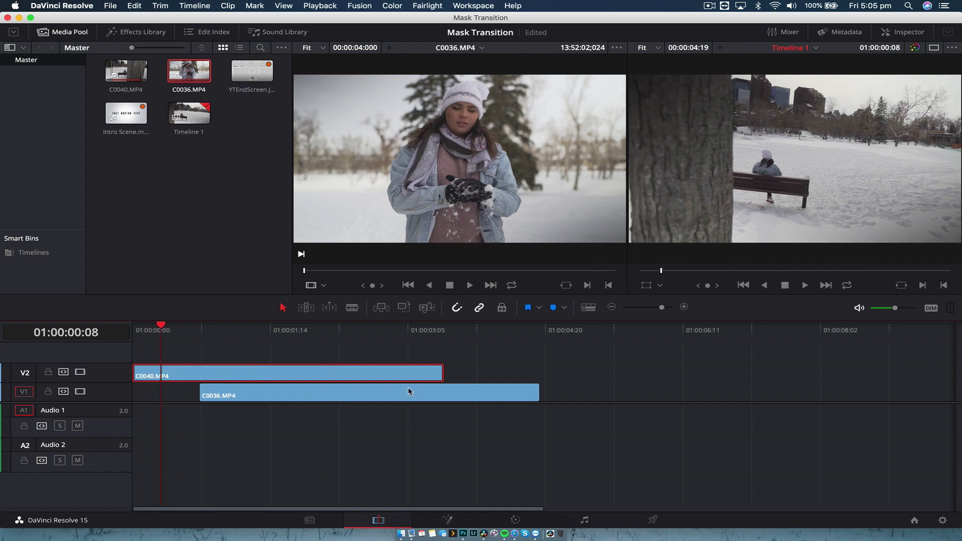
drag(408, 391, 370, 391)
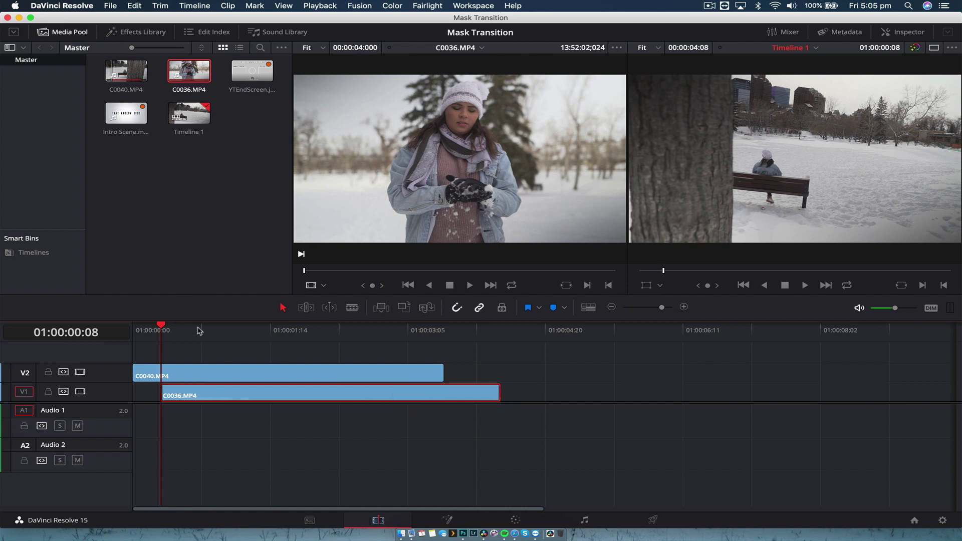
drag(161, 336, 141, 348)
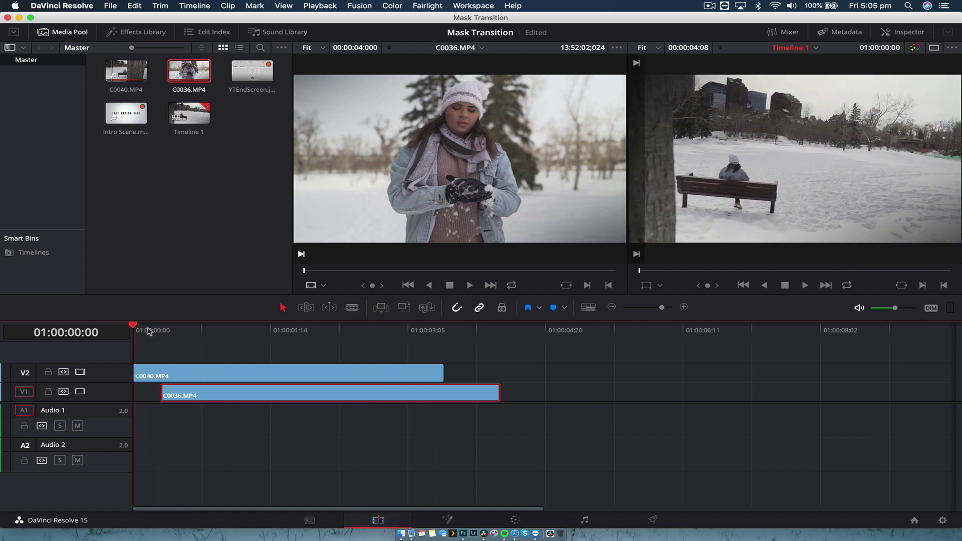
Step: On the Color page, select tree clip 01 and scrub to where the trunk fills the view
click(516, 519)
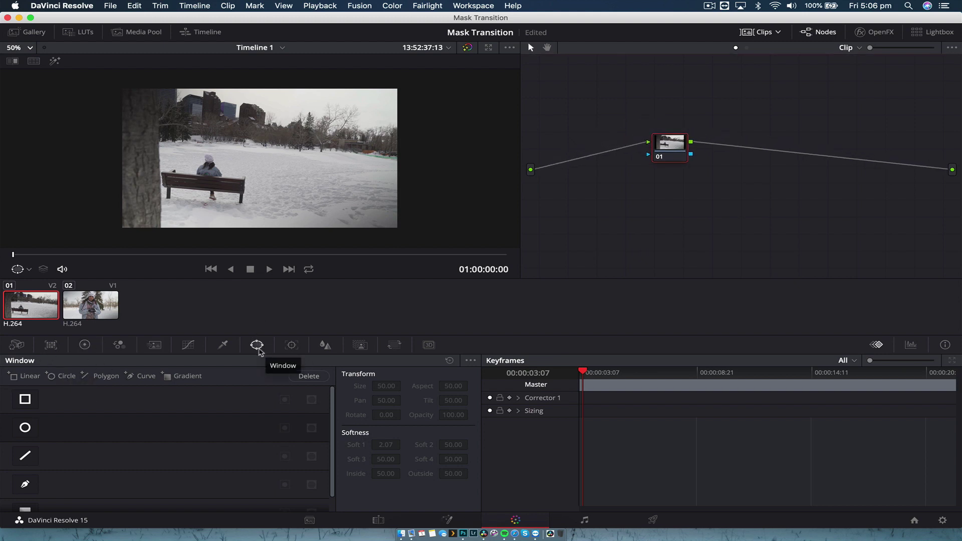
click(70, 304)
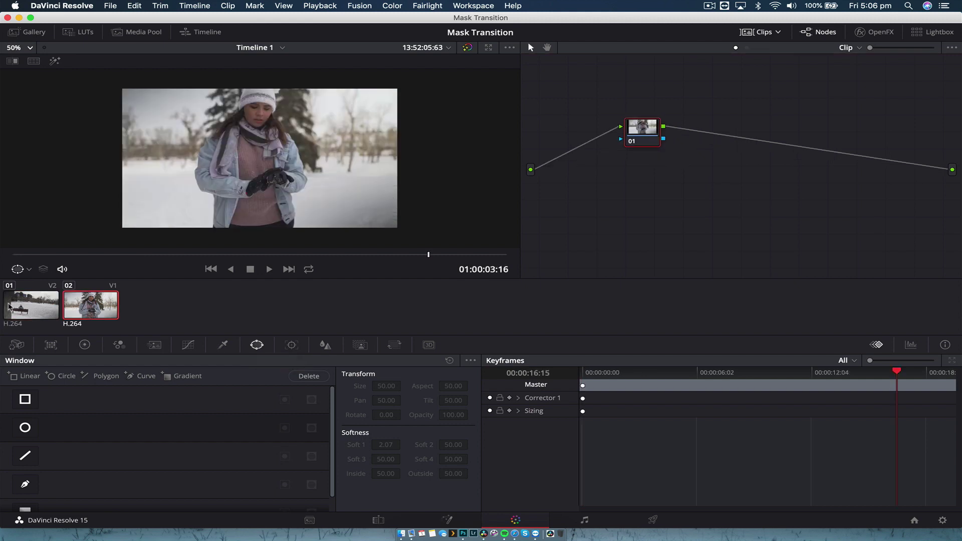
click(9, 307)
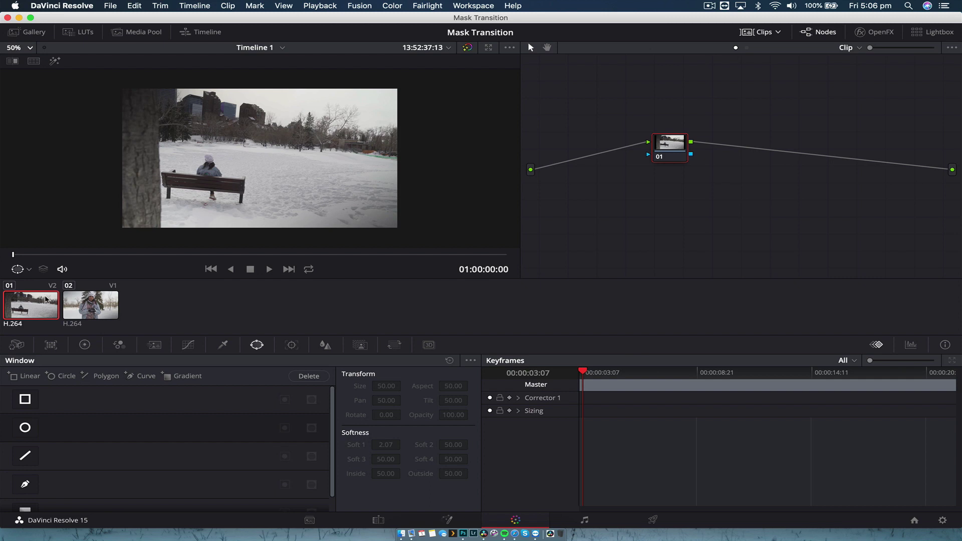
drag(72, 254, 268, 253)
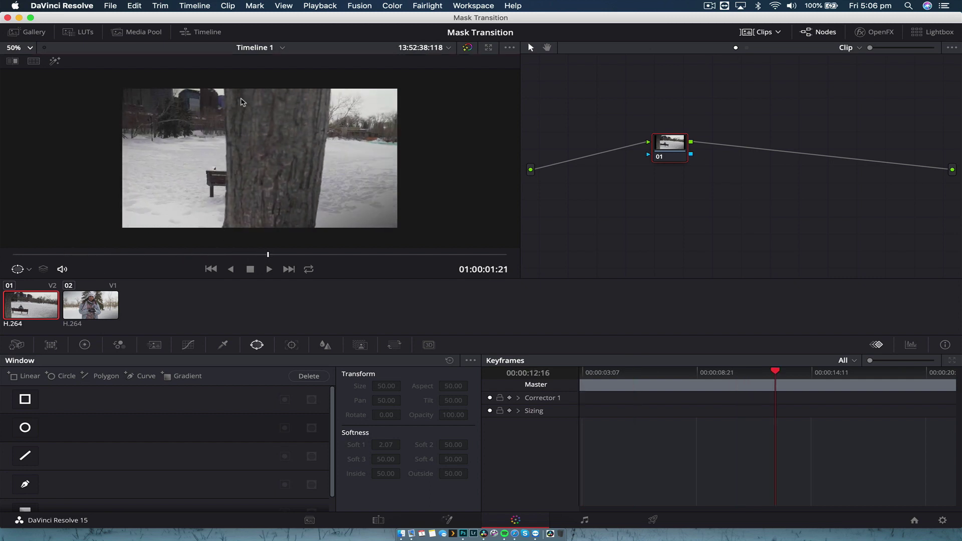
Step: Draw a closed curve mask down the trunk's left edge and around the frame's right side
click(26, 483)
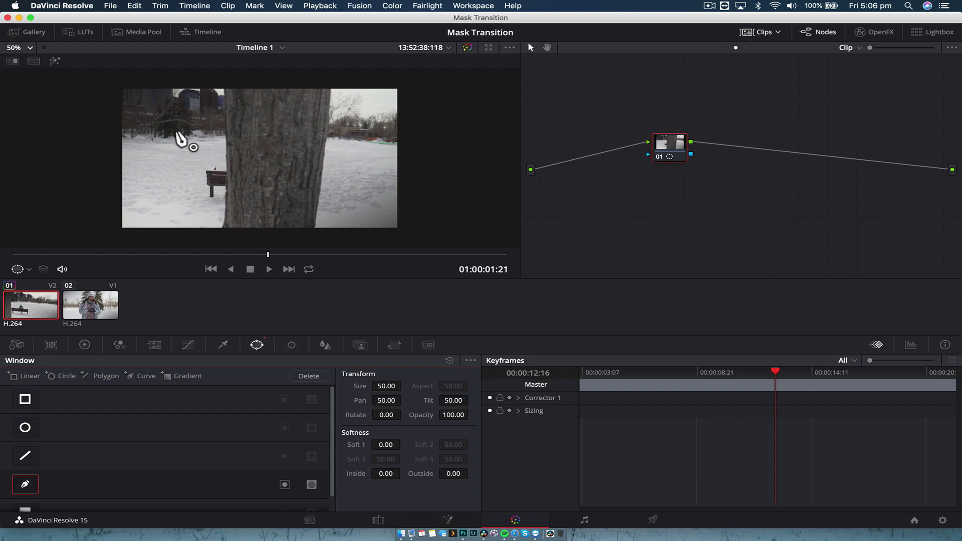
click(224, 120)
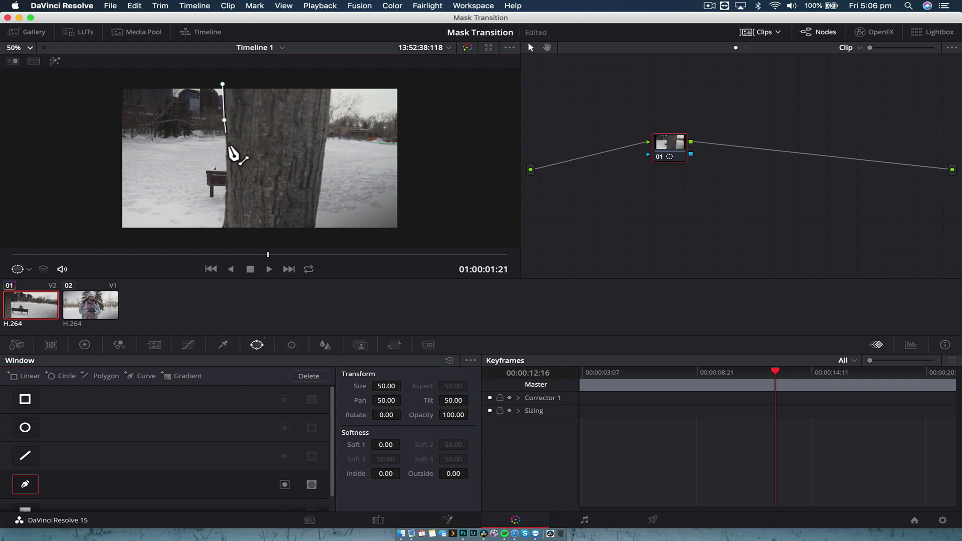
click(226, 177)
click(226, 216)
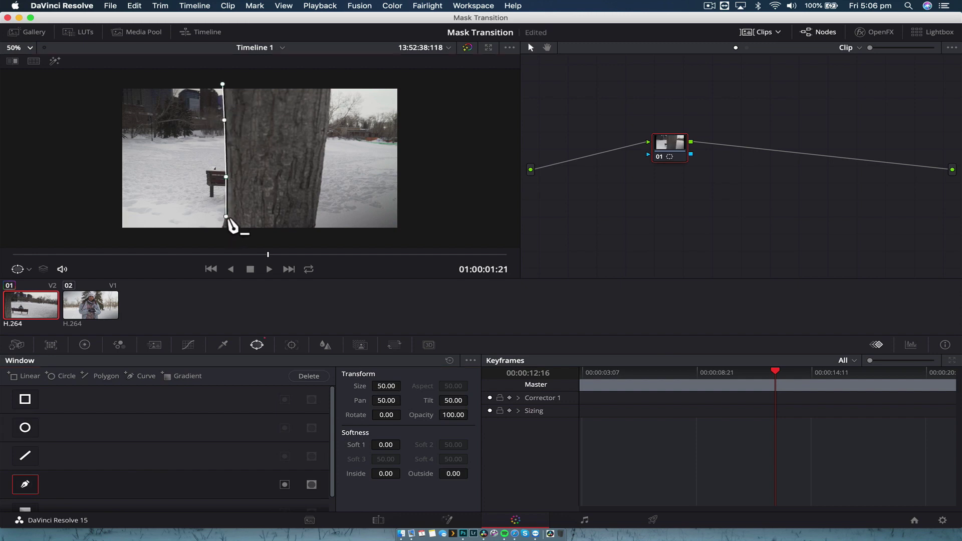
click(215, 242)
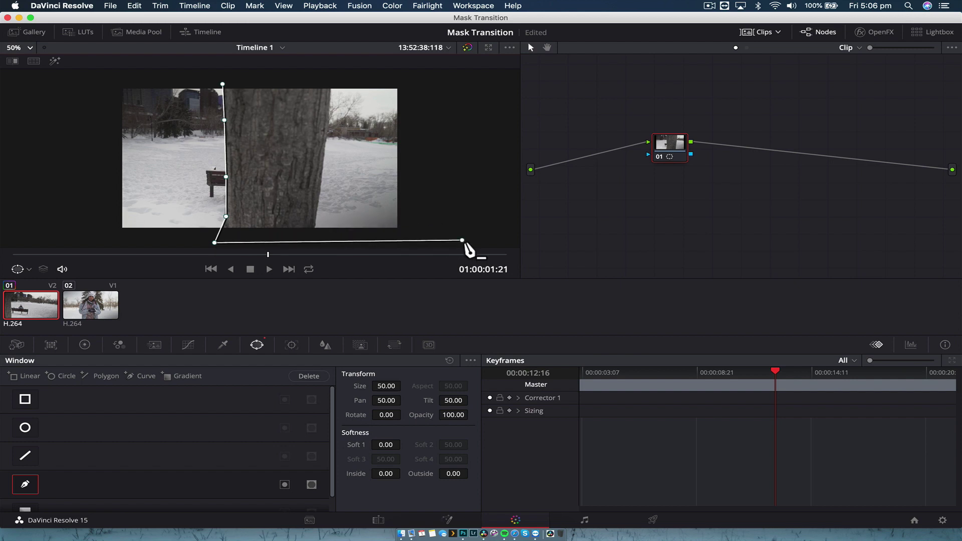
click(462, 240)
click(458, 77)
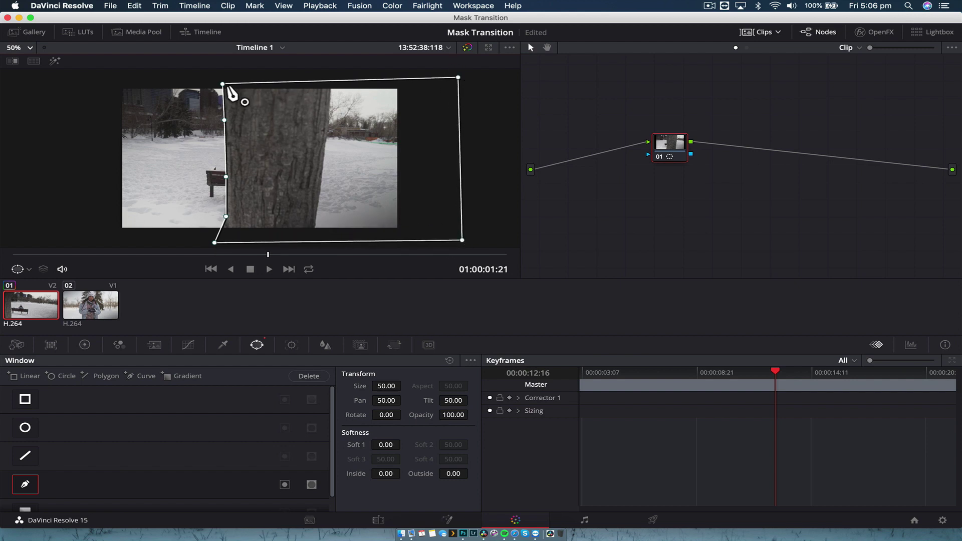
click(222, 84)
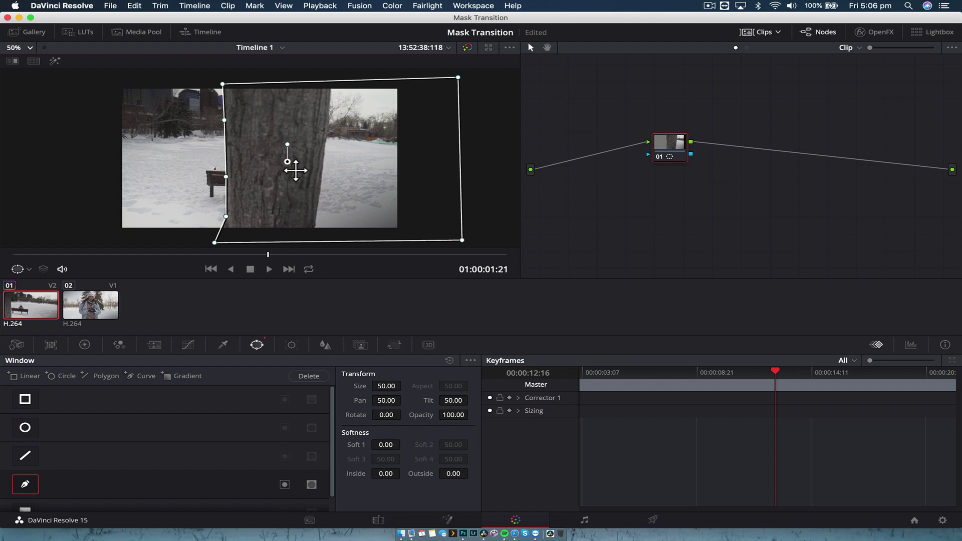
Step: Toggle the curve mask's Invert on and off to compare, leaving it off
click(284, 484)
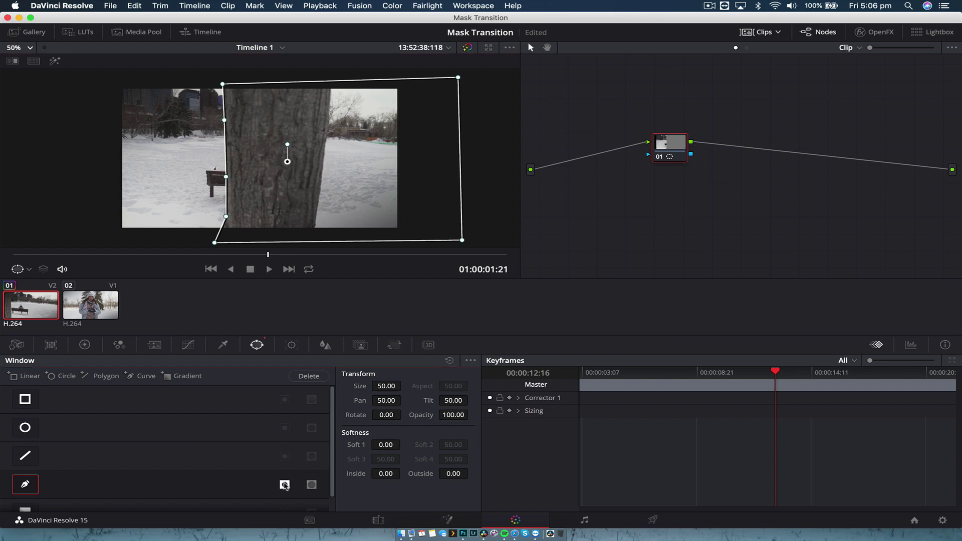
click(284, 484)
click(284, 485)
click(284, 484)
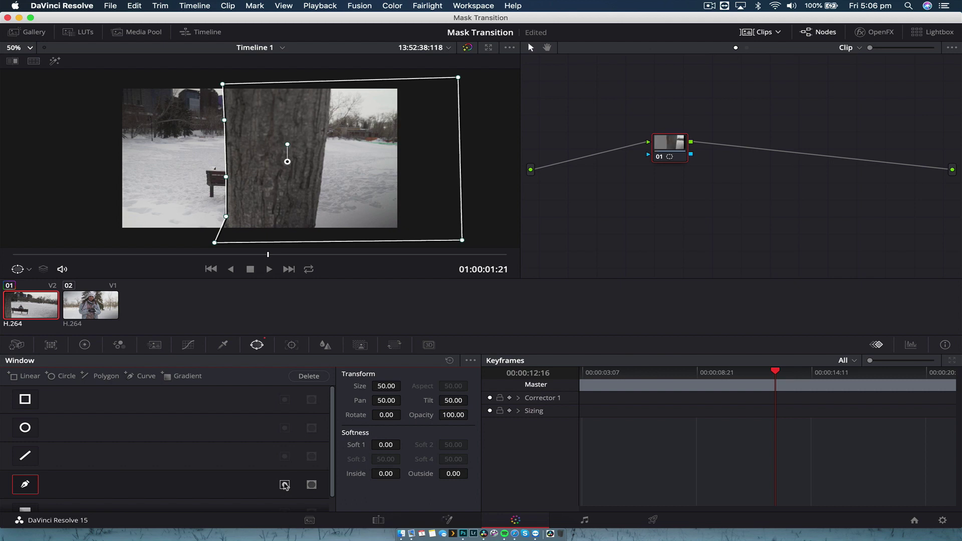
click(283, 484)
click(284, 485)
Step: Reposition node 01 slightly left of its original spot in the node graph
drag(675, 137, 606, 125)
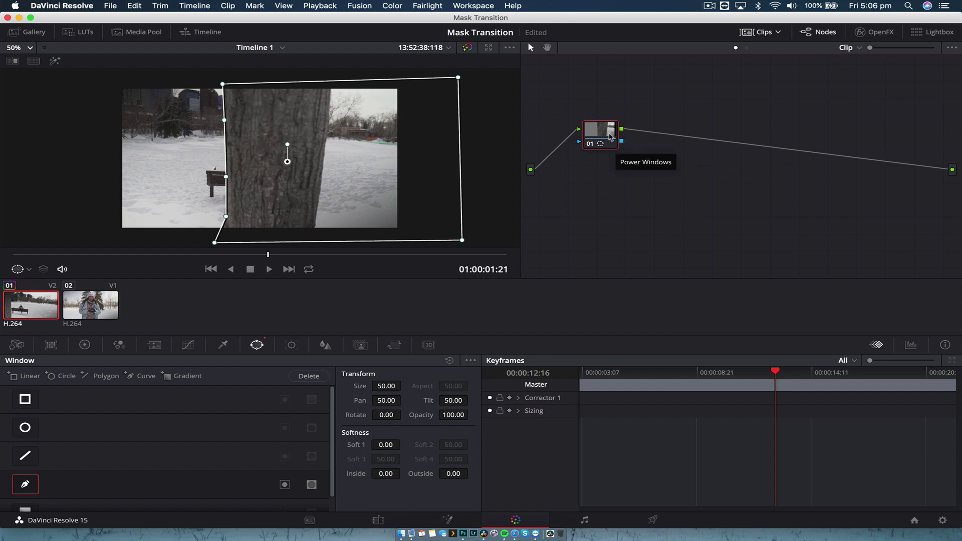
drag(602, 137, 605, 145)
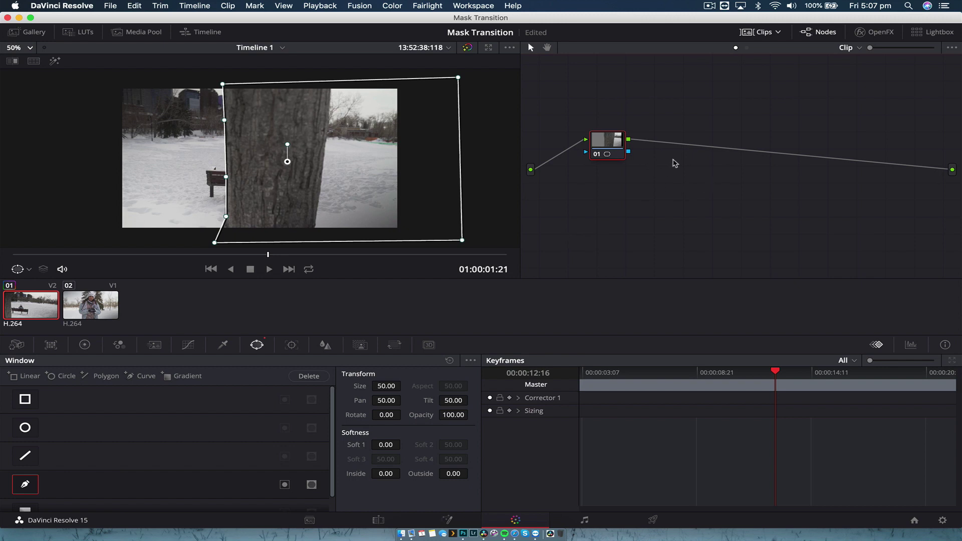
Step: Add an Alpha Output and connect node 01's mask to it so V1 shows through
right_click(674, 163)
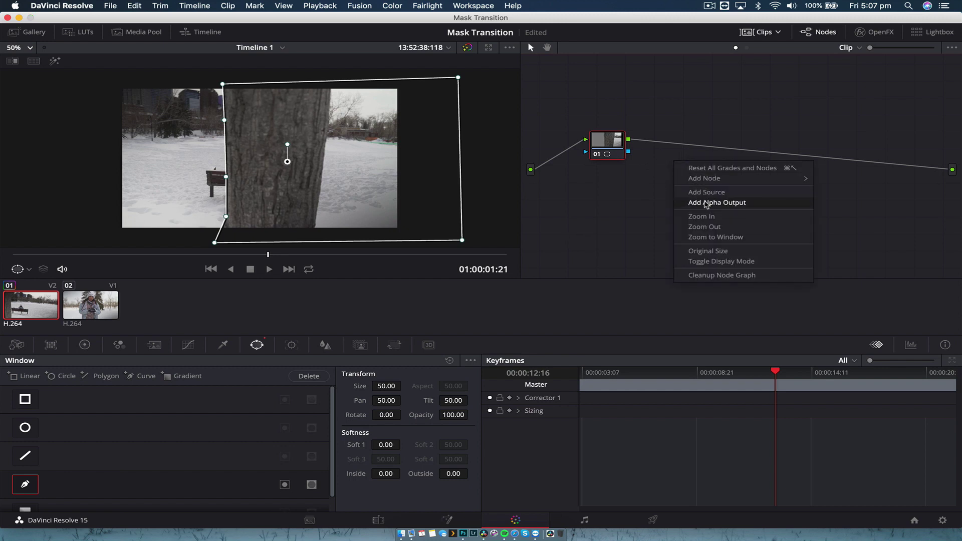
click(707, 203)
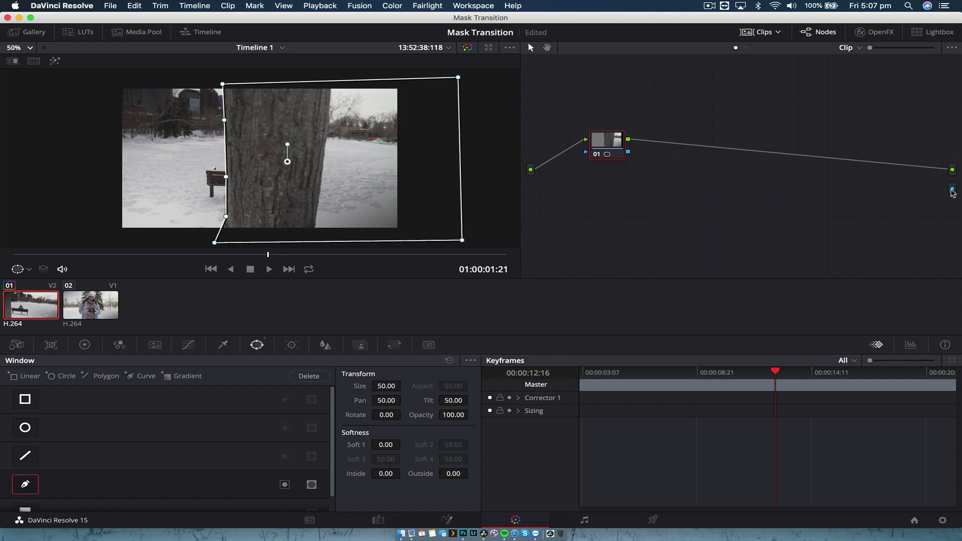
drag(628, 153, 952, 189)
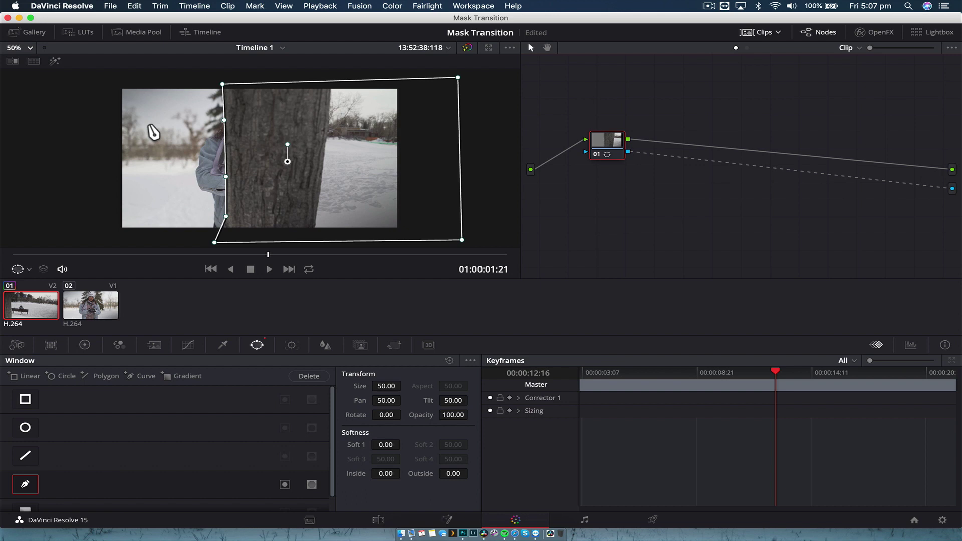
drag(607, 142, 618, 155)
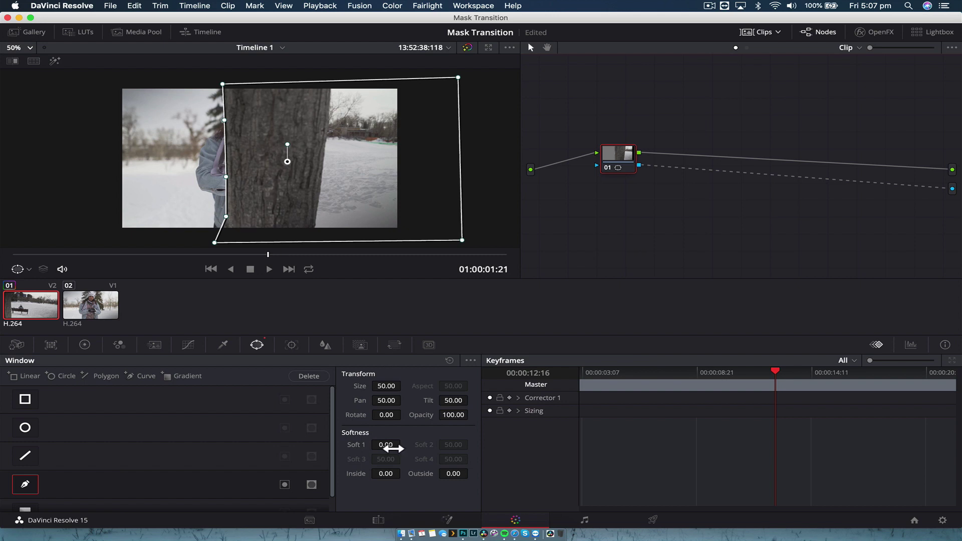
Step: Set the mask's Soft 1 softness to 3.50
drag(385, 444, 398, 445)
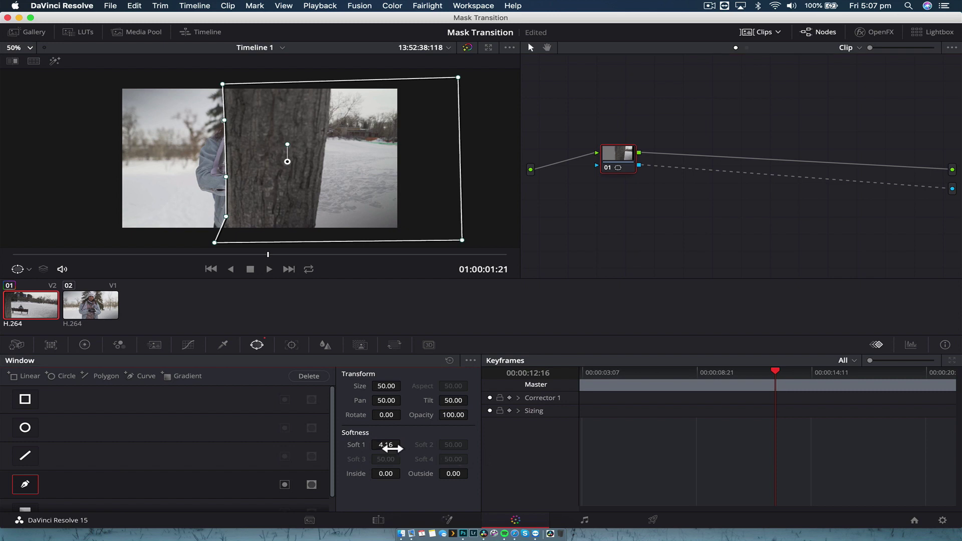
click(386, 445)
text(1)
key(Escape)
drag(381, 445, 403, 444)
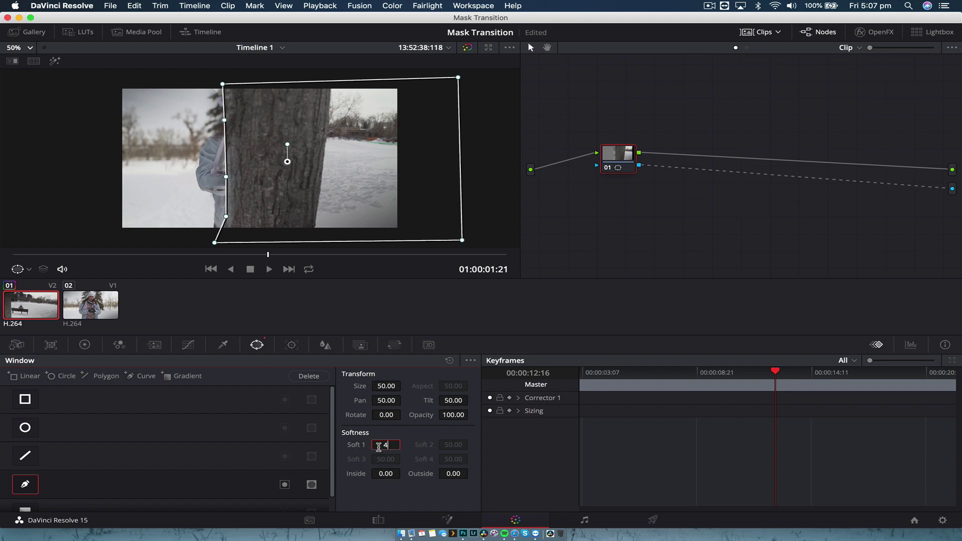
key(Return)
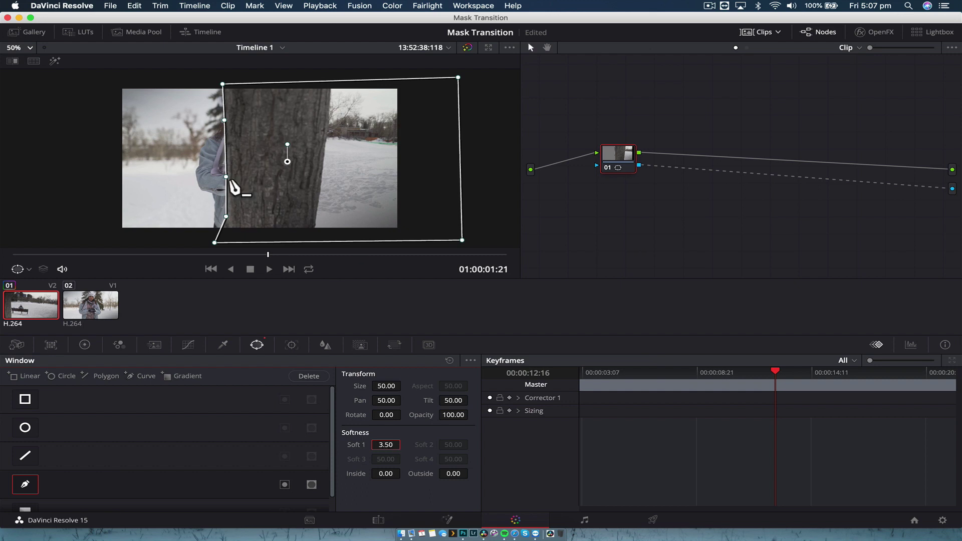
Step: Refit the mask's left-edge middle, lower-left and top-left points to the trunk
mouse_move(226, 176)
mouse_down()
mouse_move(216, 181)
mouse_move(228, 175)
mouse_up()
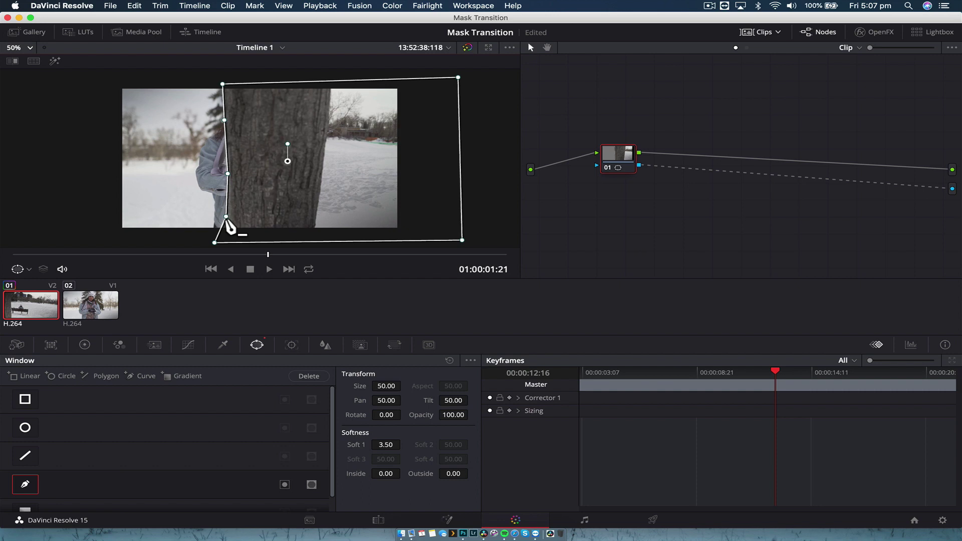
mouse_move(226, 217)
mouse_down()
mouse_move(210, 222)
mouse_move(222, 222)
mouse_up()
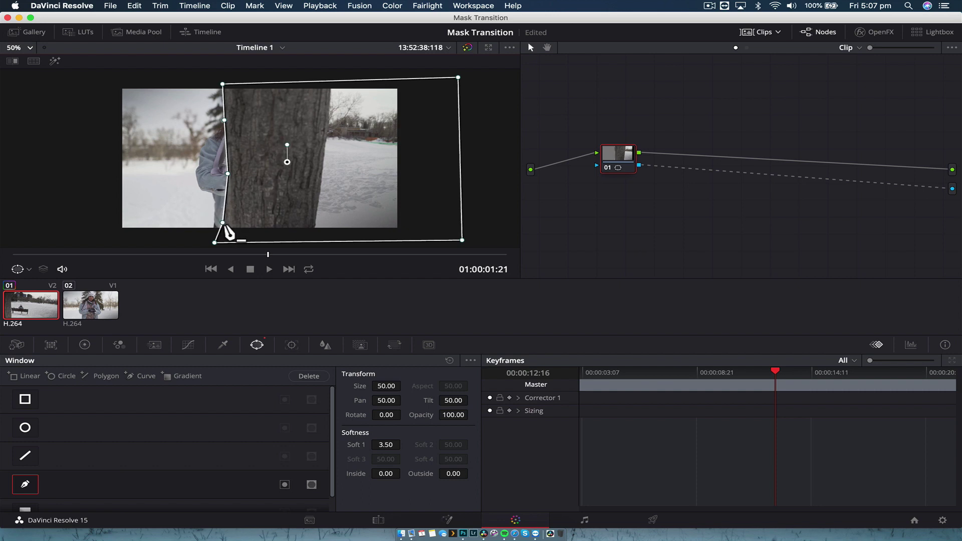
drag(223, 84, 223, 79)
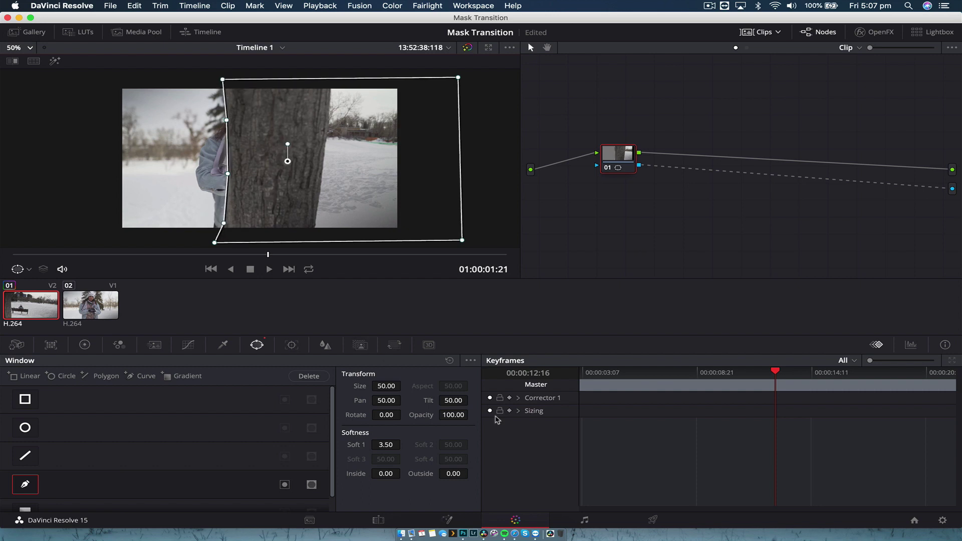
Step: Keyframe the mask, then at about 00:00:19:08 shift it right and adjust its left points
click(510, 397)
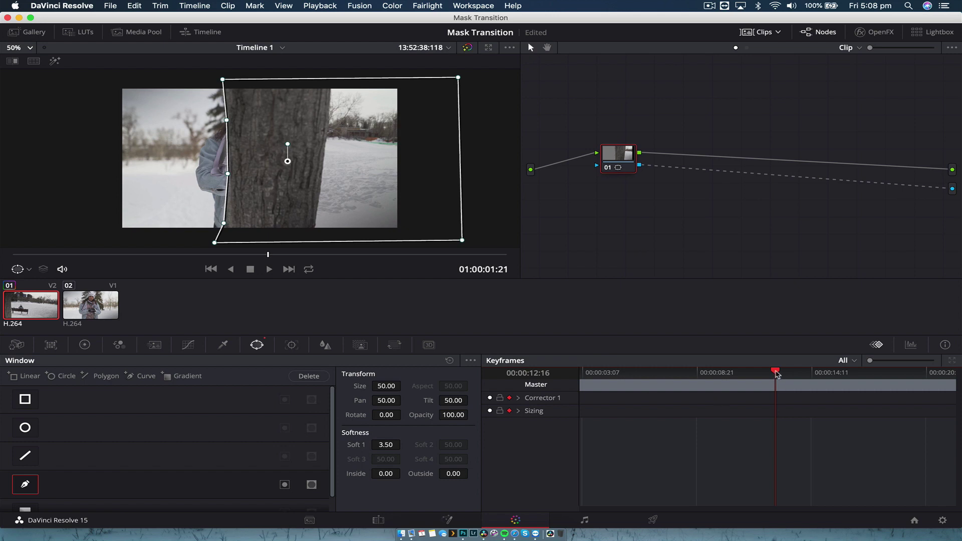
drag(776, 375, 916, 382)
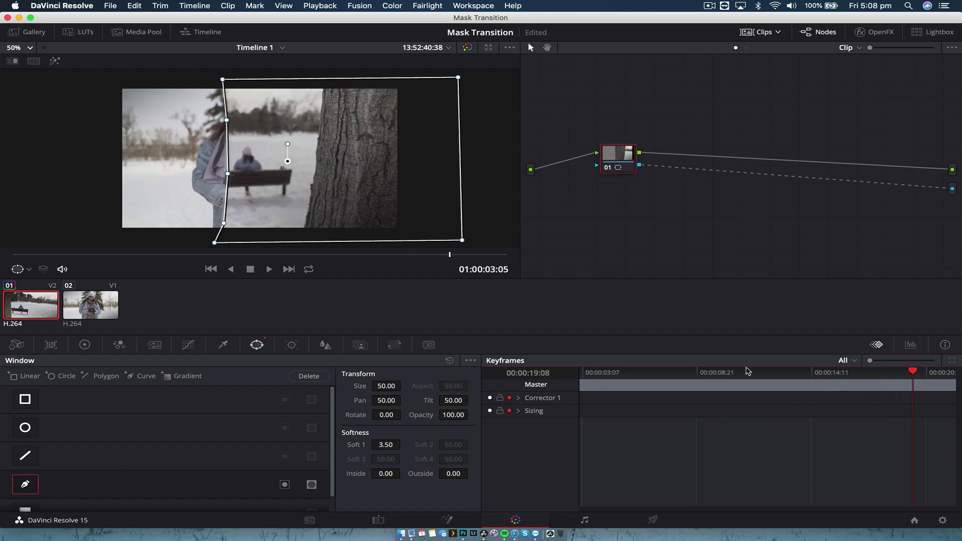
drag(294, 167, 378, 168)
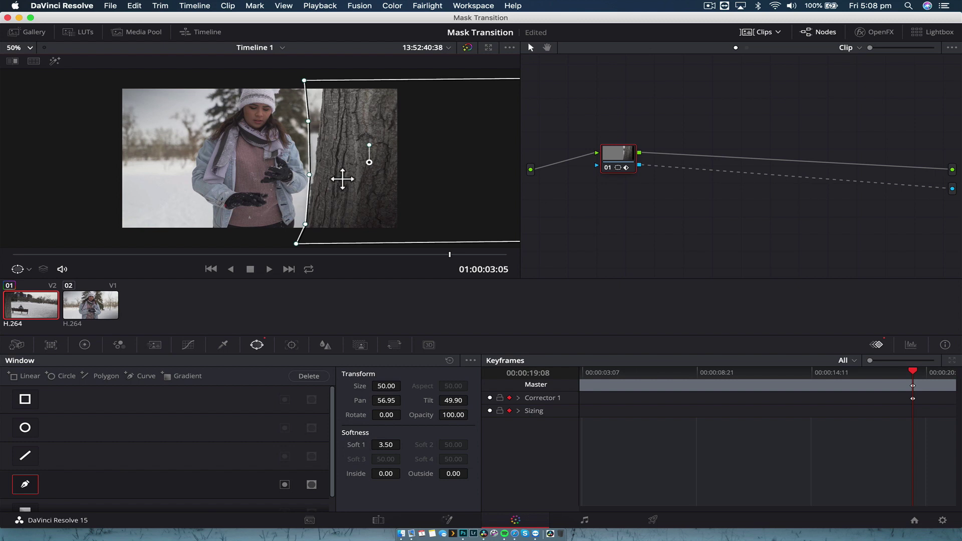
drag(312, 178, 318, 179)
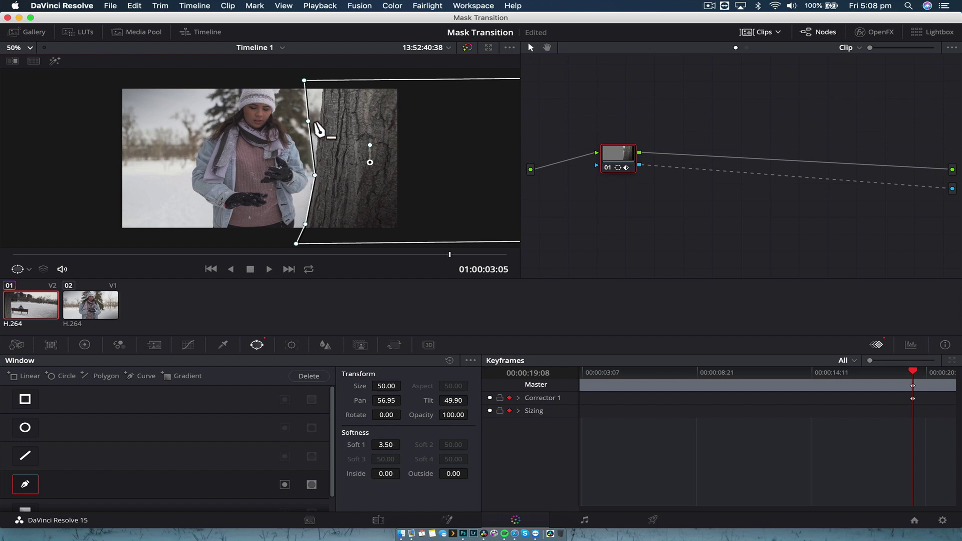
drag(311, 122, 324, 77)
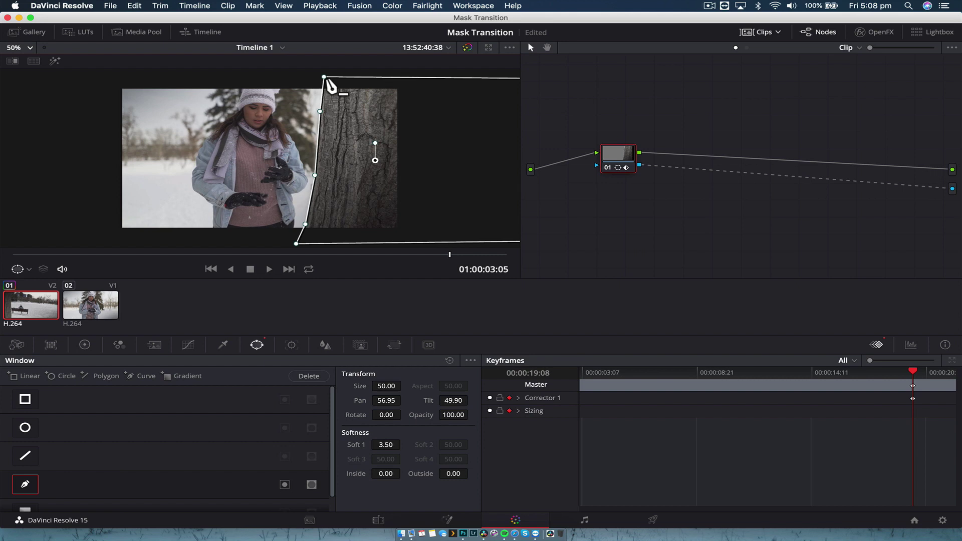
Step: At about 00:00:07:11, shift the whole mask left to create another keyframe
key([)
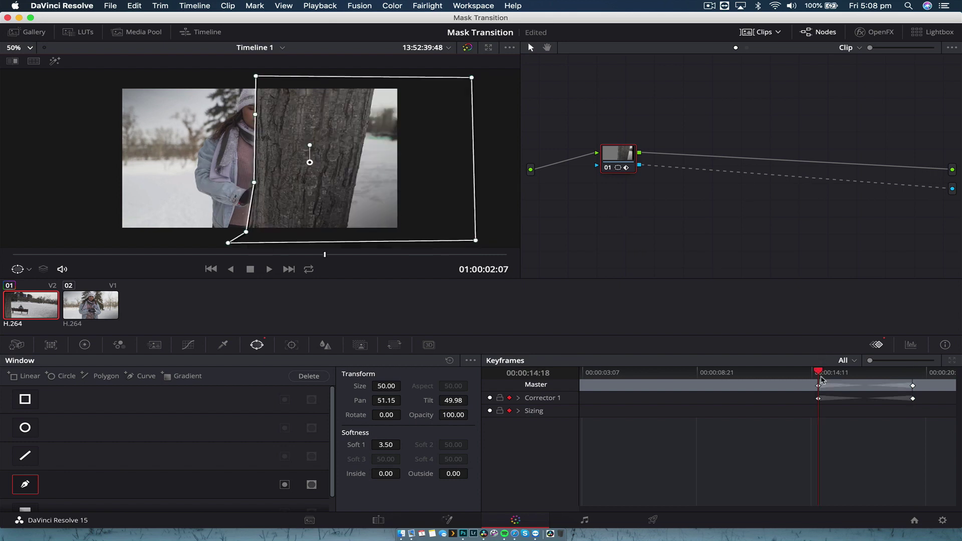
drag(820, 379, 668, 376)
drag(344, 180, 239, 176)
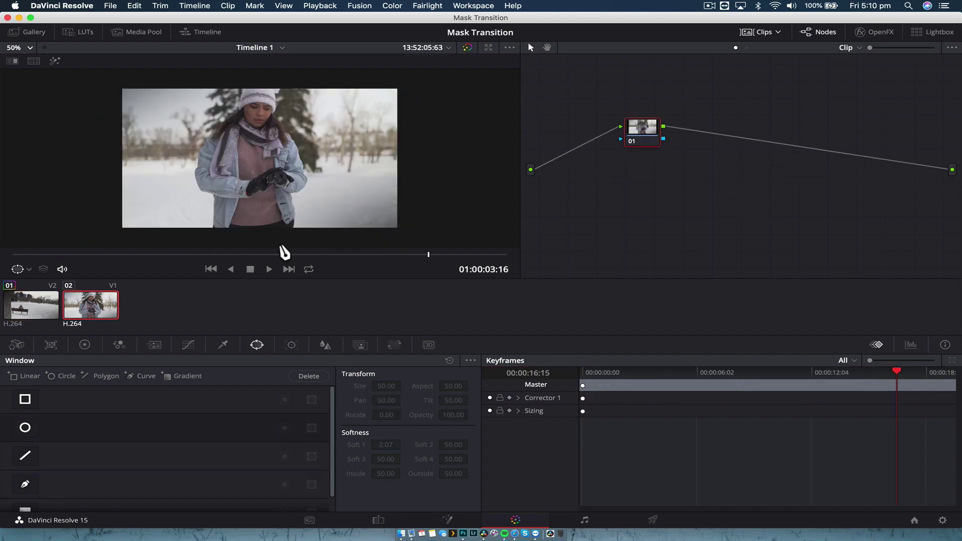
Step: Play the mask transition from the start of the clip, then stop
drag(170, 255, 15, 255)
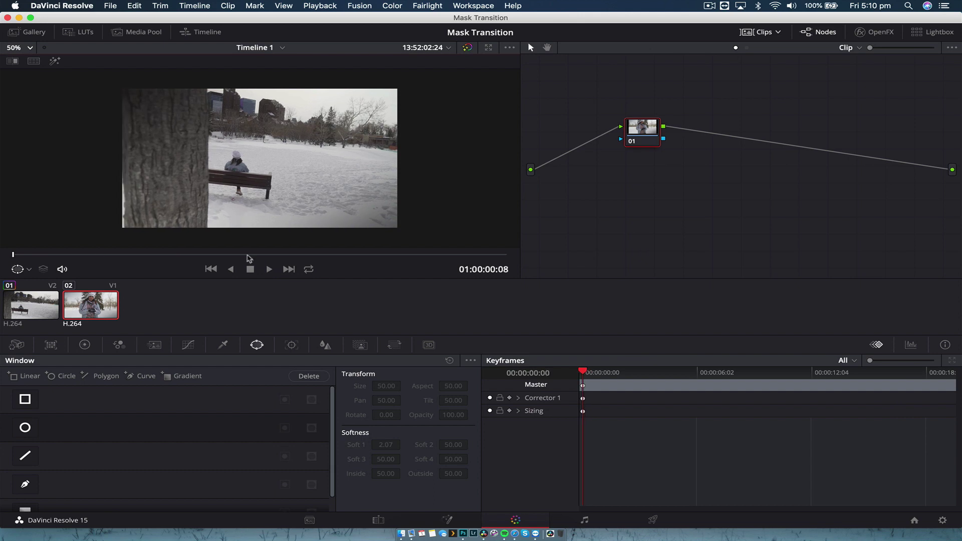
click(265, 273)
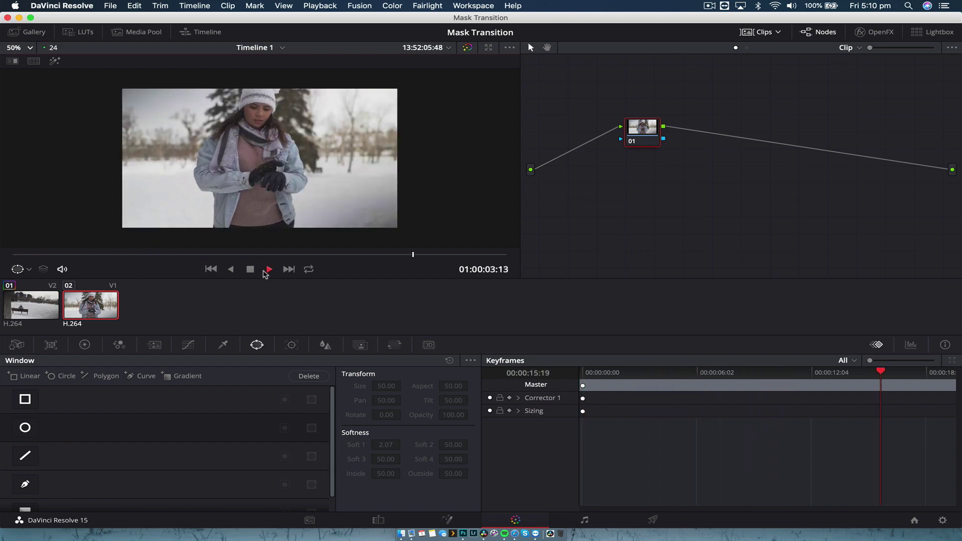
click(250, 269)
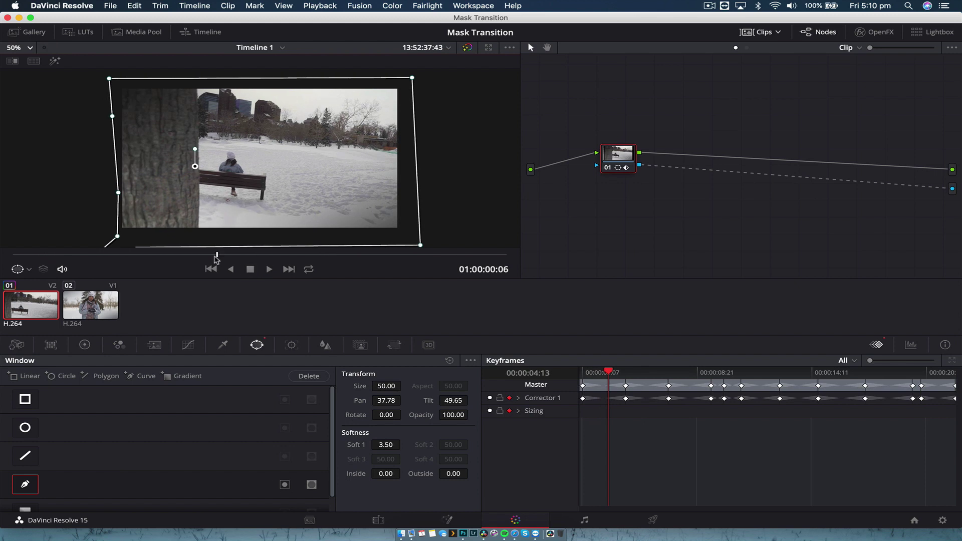
Step: Switch to clip 02, then return to clip 01 and scrub to its middle
drag(219, 257, 34, 255)
key(Down)
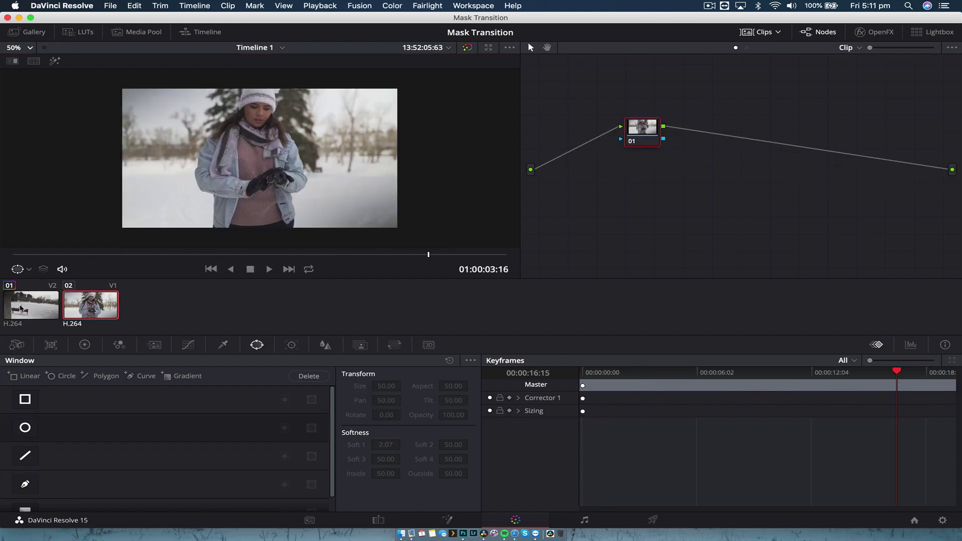
click(21, 307)
drag(54, 255, 4, 248)
Step: Select clip 02 and replay the transition from its first frame
click(85, 316)
click(191, 255)
click(211, 268)
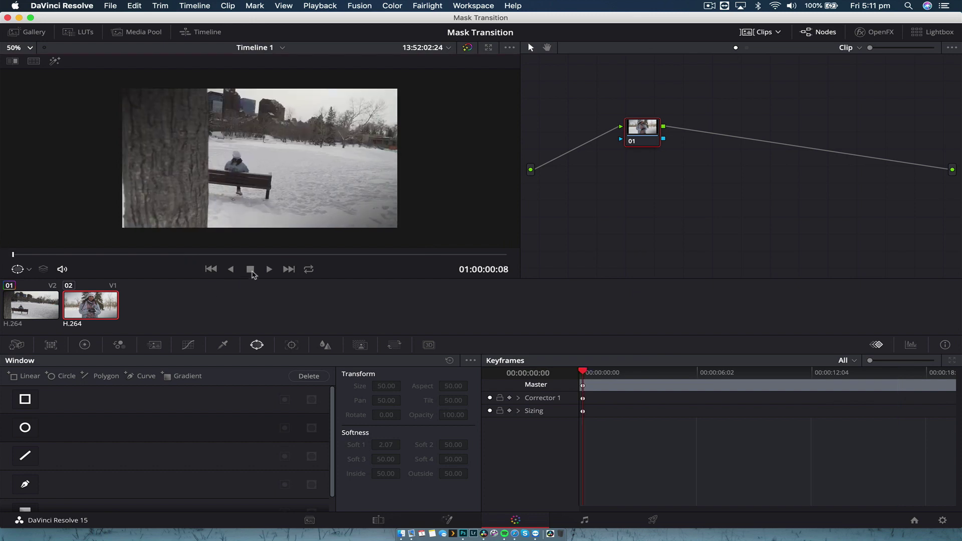
click(269, 268)
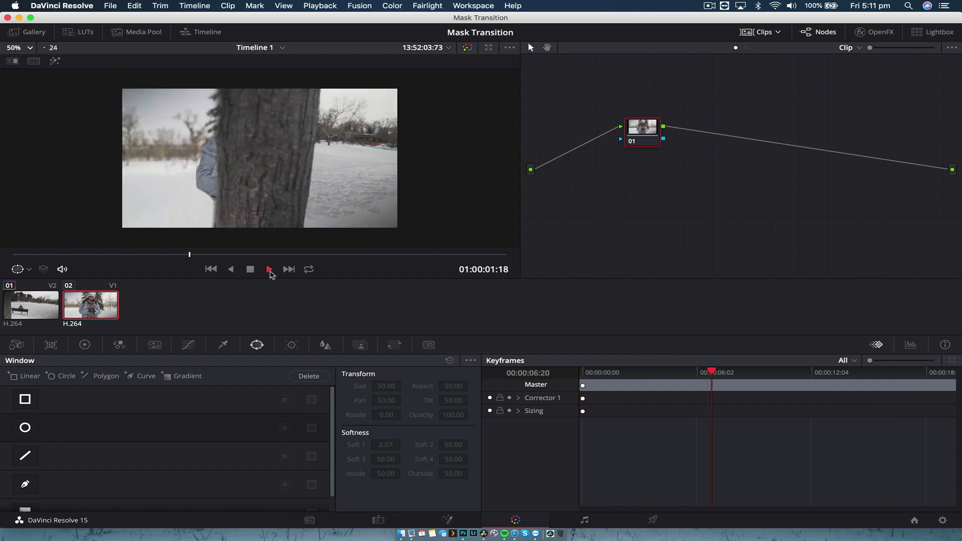
Step: Make clip 02 current and replay from its first frame until C0036.MP4 is fully revealed
click(250, 270)
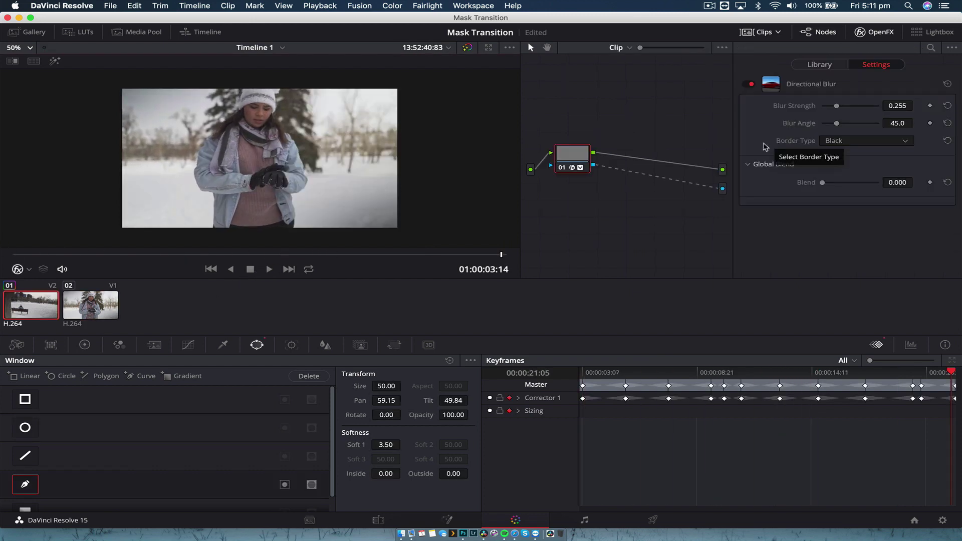
click(104, 316)
click(44, 318)
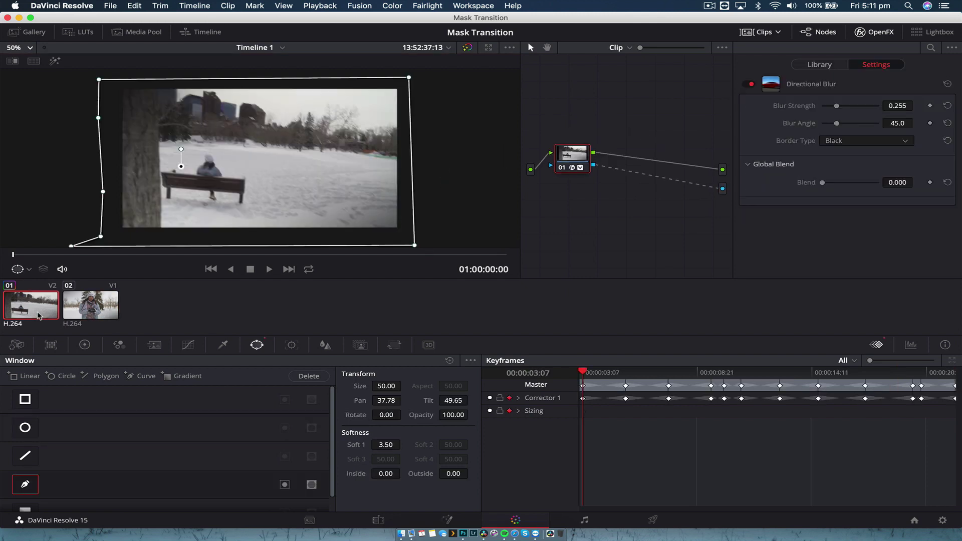
click(100, 314)
click(210, 269)
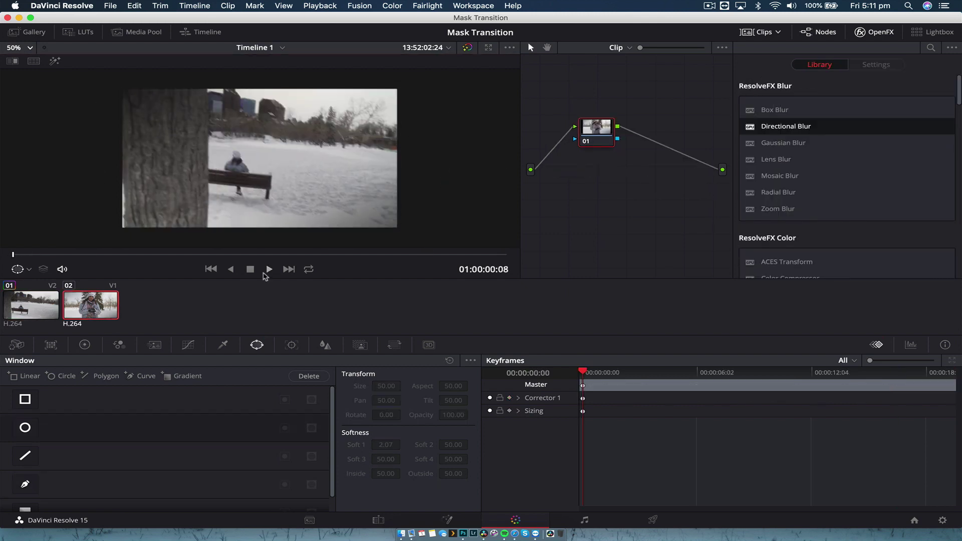
click(271, 270)
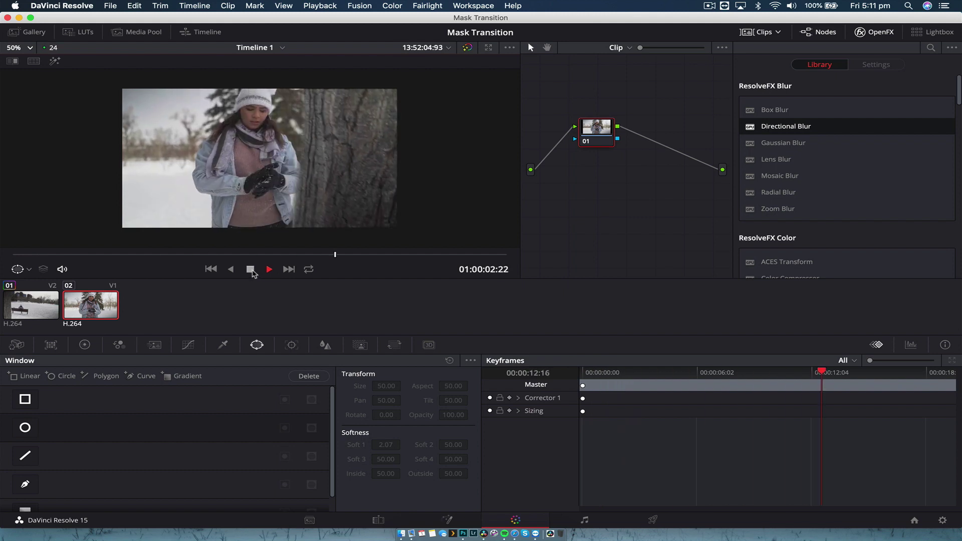
click(250, 269)
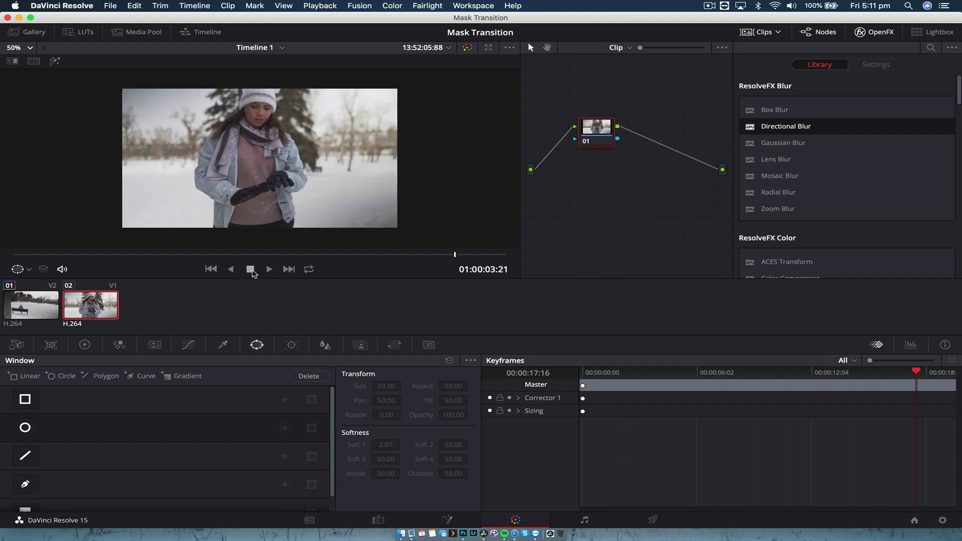